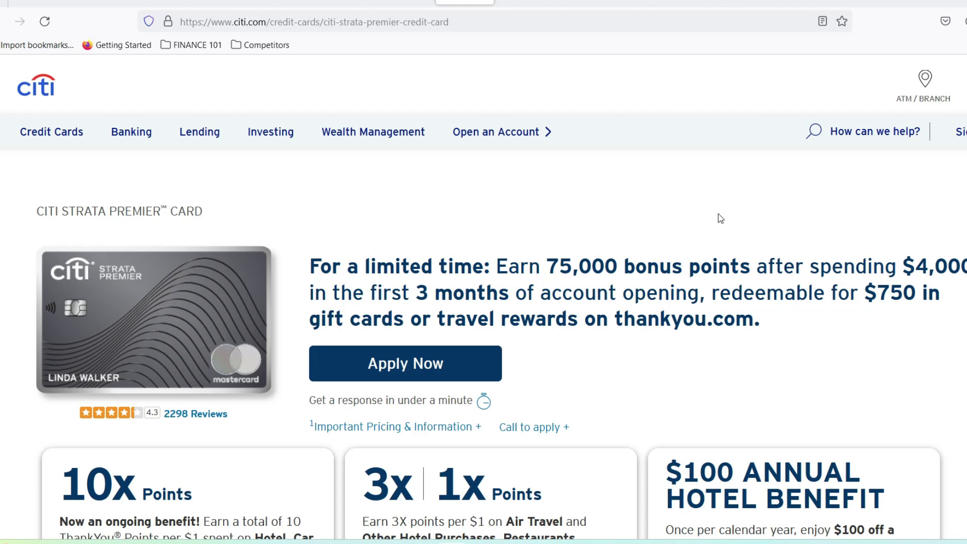
scroll(718, 214, "down", 1)
scroll(719, 214, "up", 1)
scroll(719, 214, "down", 1)
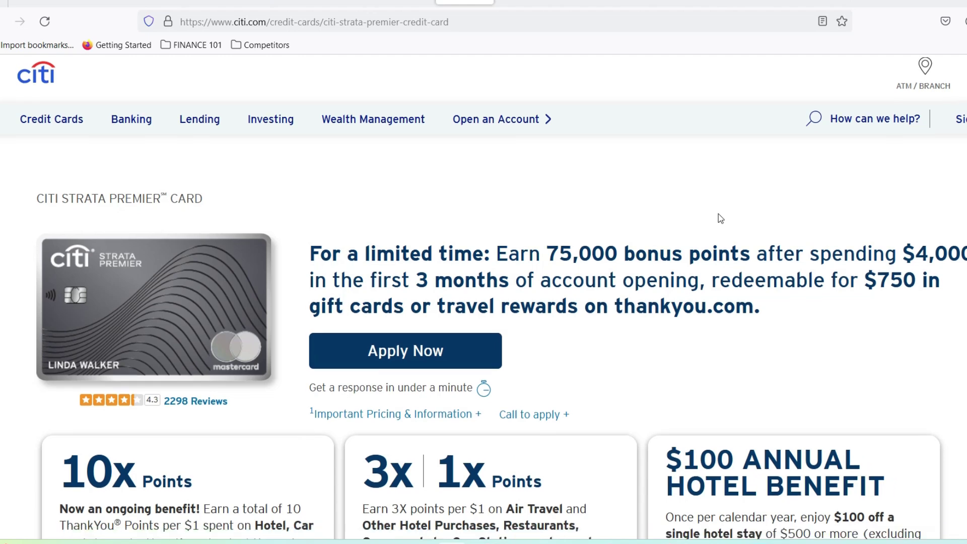
scroll(719, 214, "up", 1)
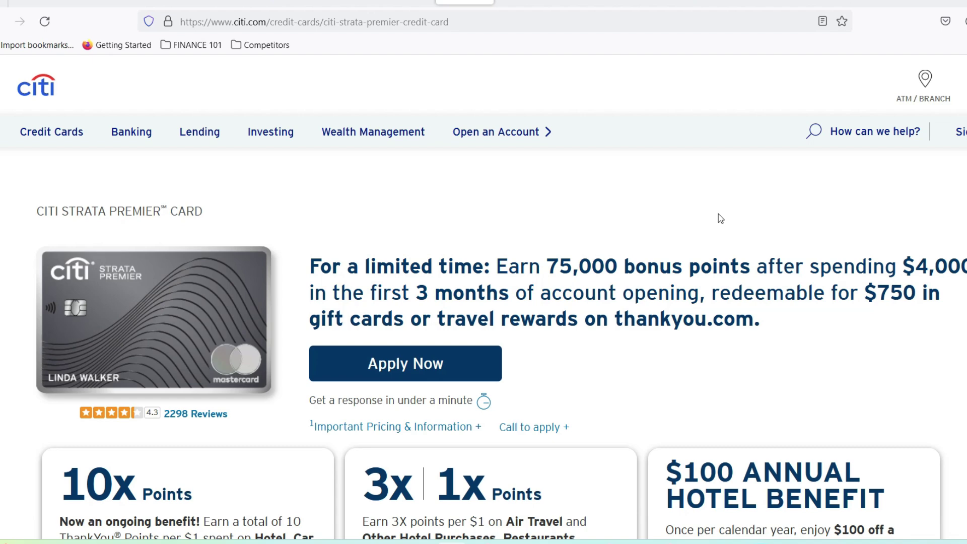
Switch the Citi site to Spanish (ES) and accept the Continuar notice
left_click(963, 87)
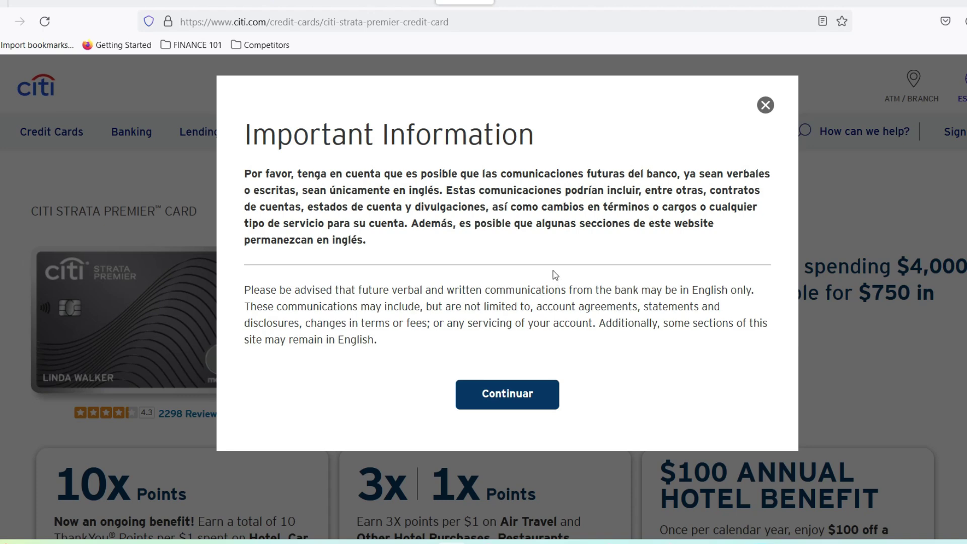
left_click(529, 400)
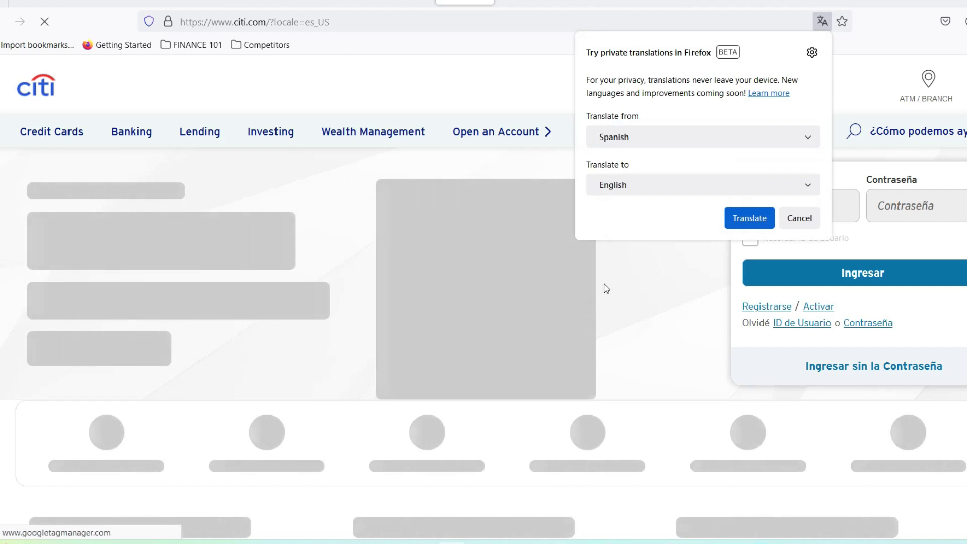
Translate the Spanish Citi homepage from Spanish to English in Firefox
left_click(749, 217)
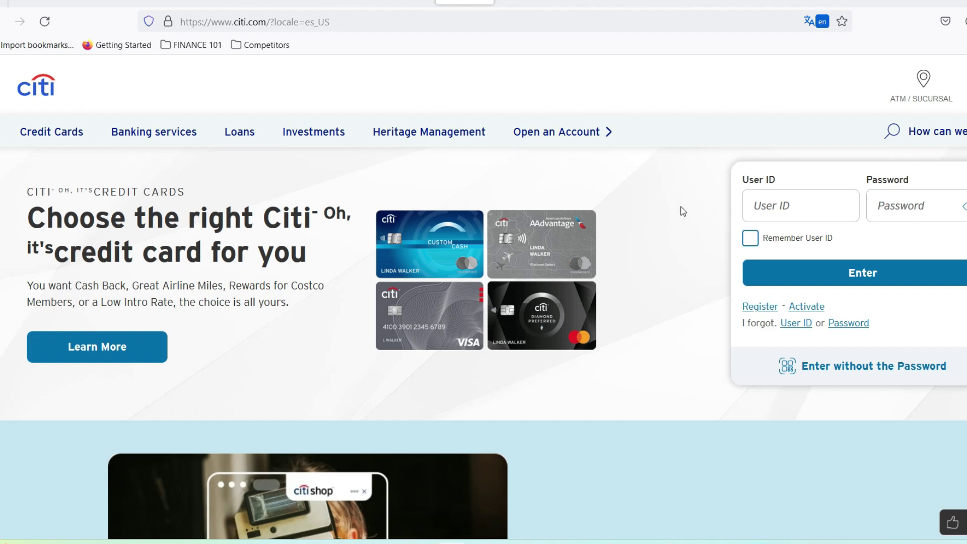
scroll(681, 211, "down", 1)
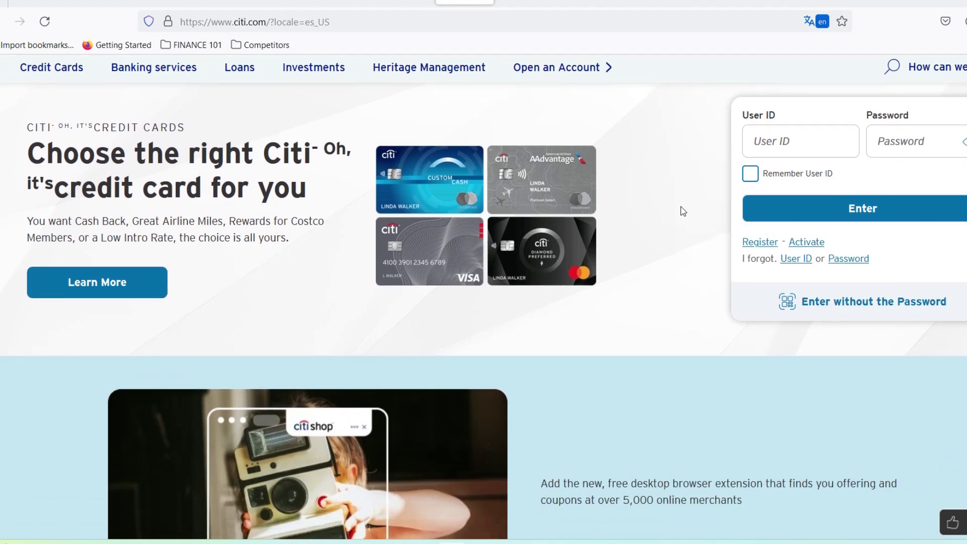
scroll(682, 211, "down", 1)
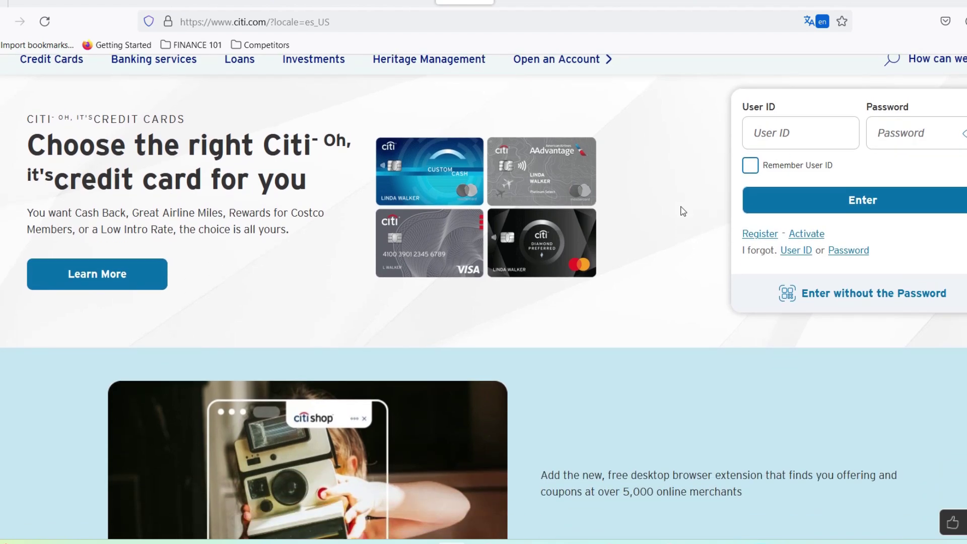
scroll(683, 211, "down", 1)
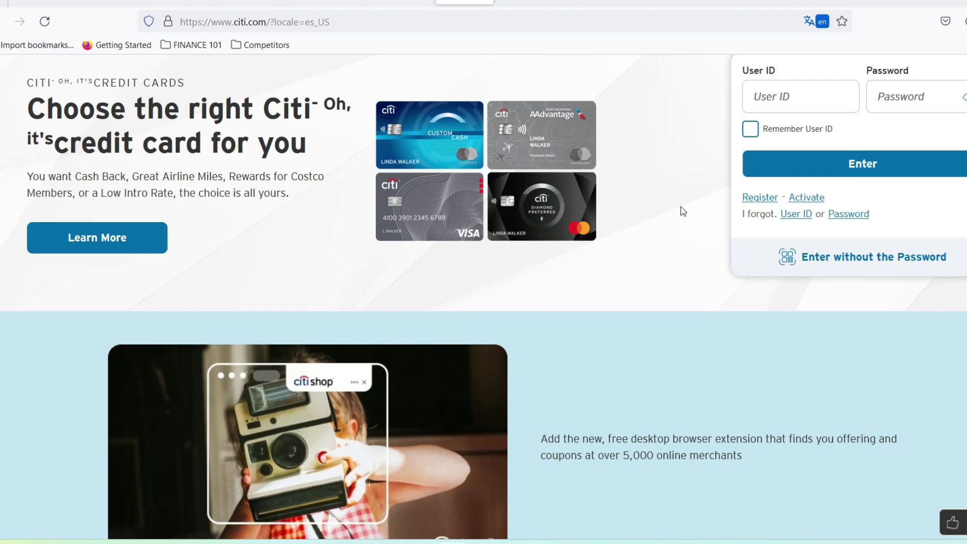
scroll(682, 211, "down", 1)
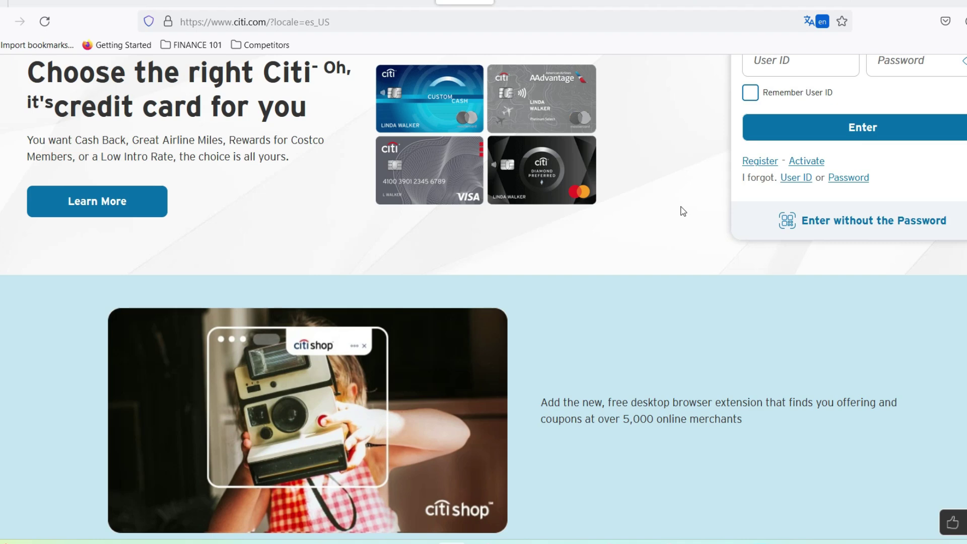
scroll(683, 210, "down", 1)
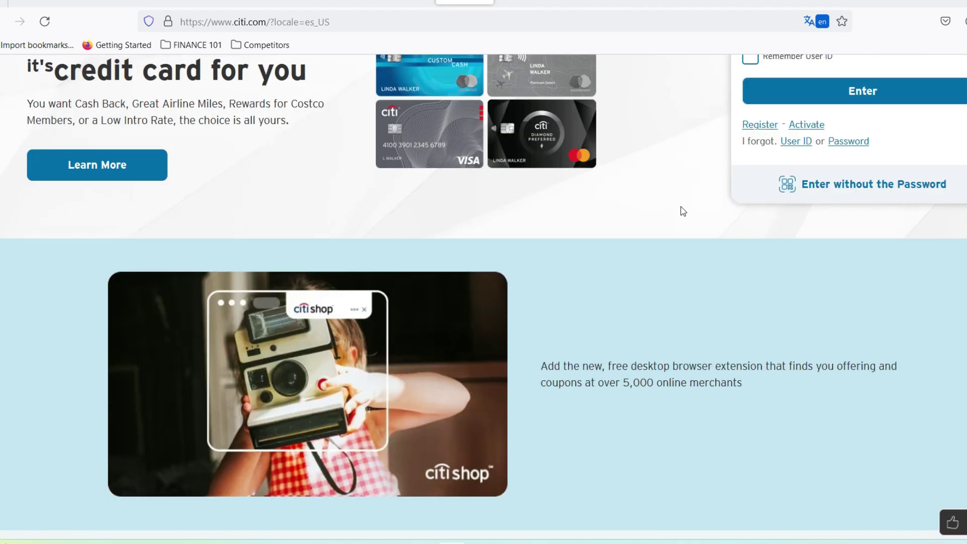
scroll(682, 211, "down", 1)
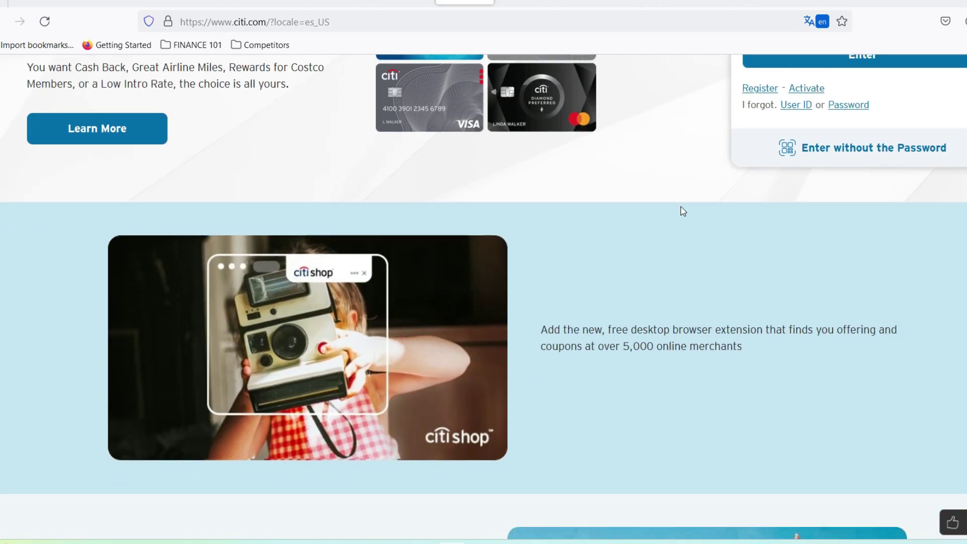
scroll(682, 211, "down", 1)
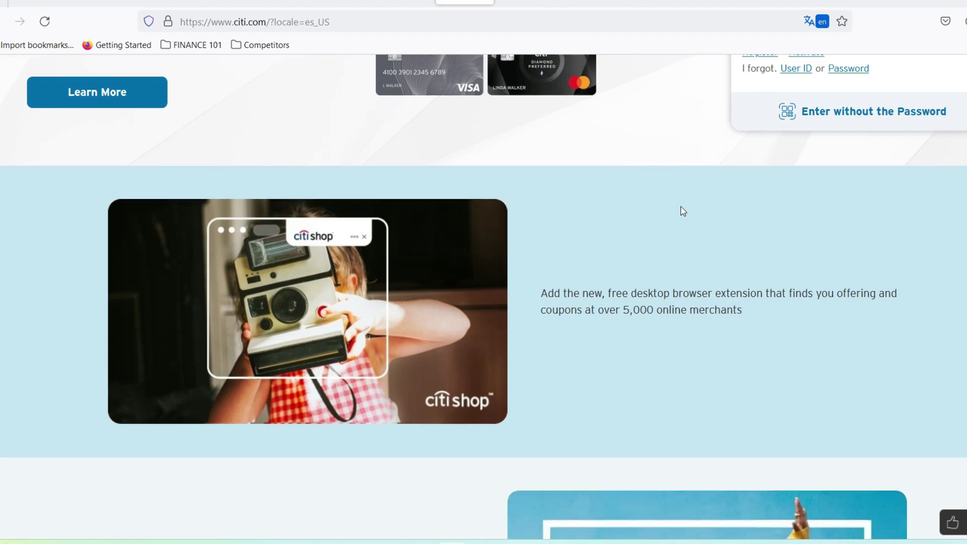
scroll(682, 210, "down", 1)
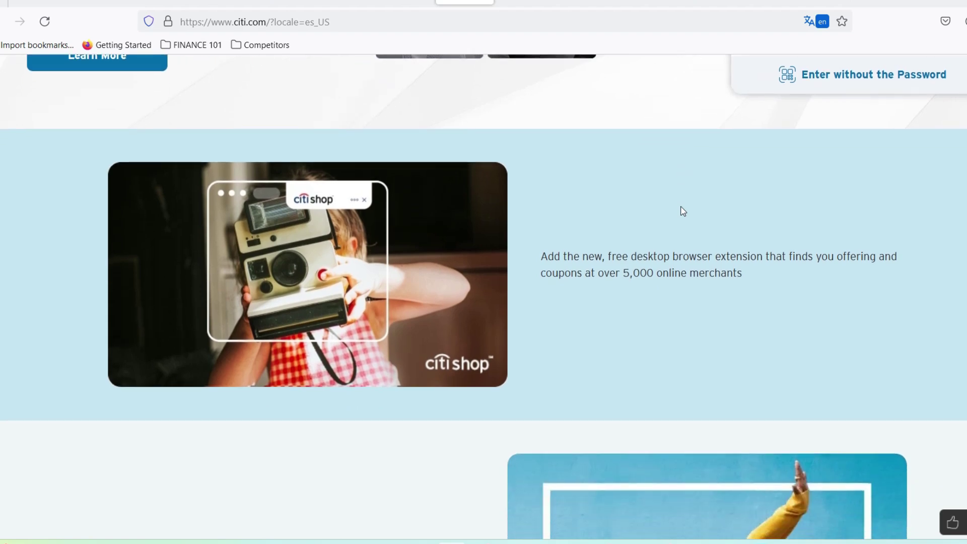
scroll(682, 211, "down", 1)
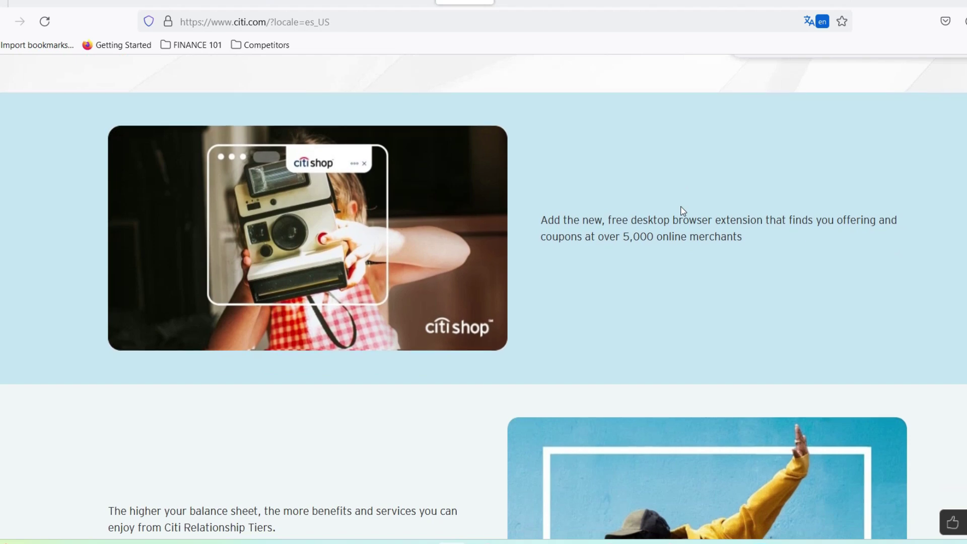
scroll(682, 211, "down", 1)
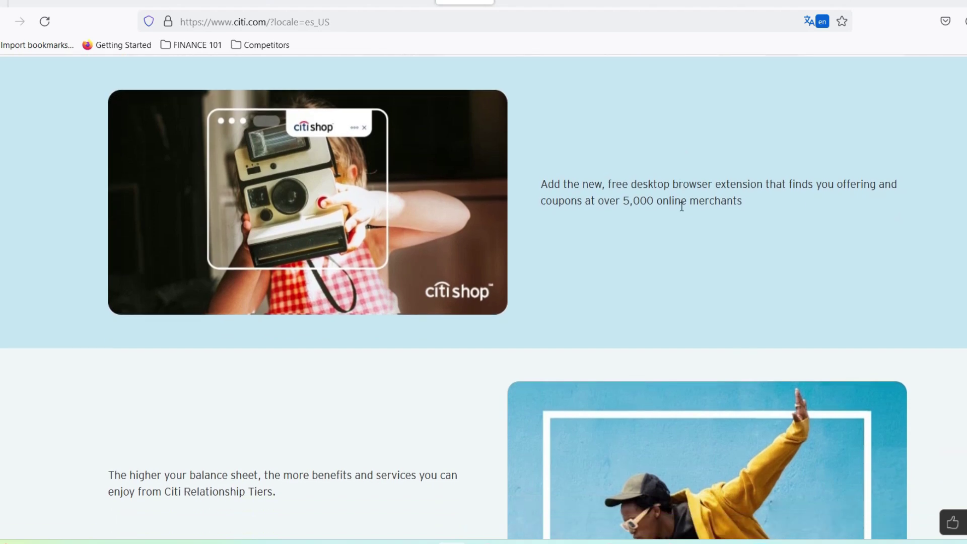
scroll(682, 211, "down", 1)
scroll(682, 211, "down", 1)
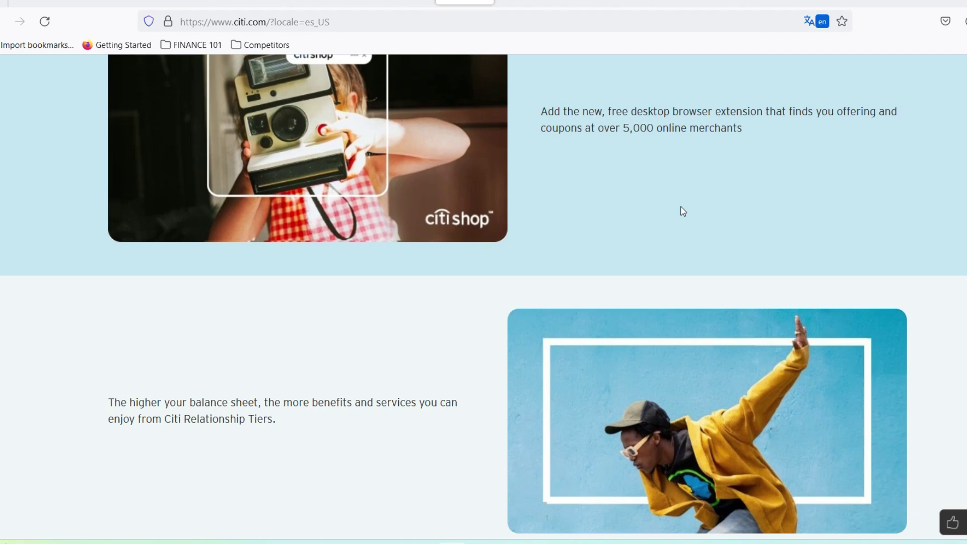
scroll(682, 211, "down", 1)
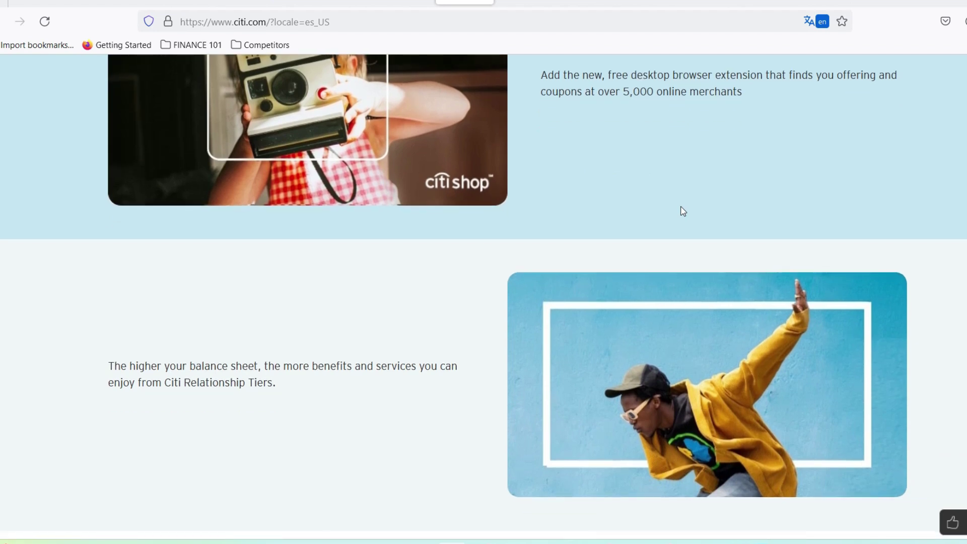
scroll(683, 211, "down", 1)
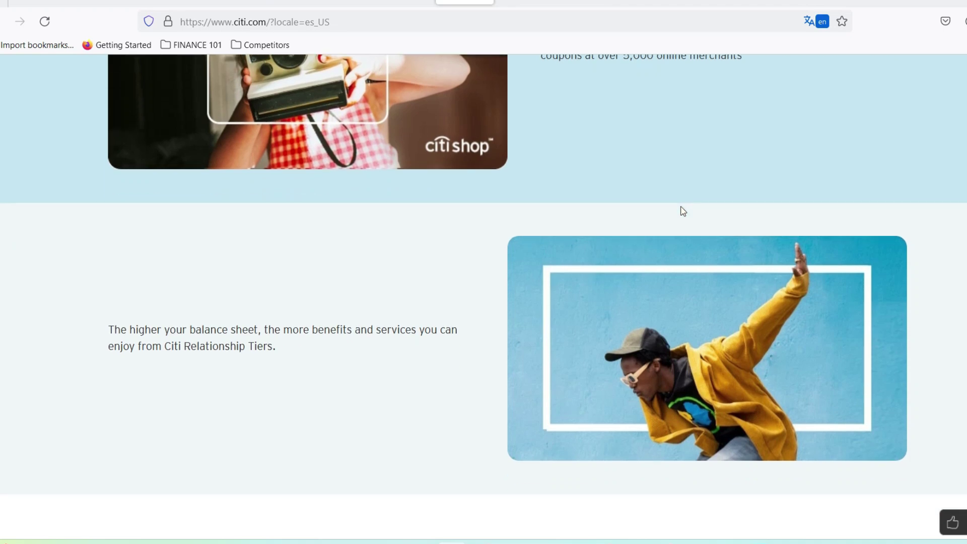
scroll(683, 211, "down", 1)
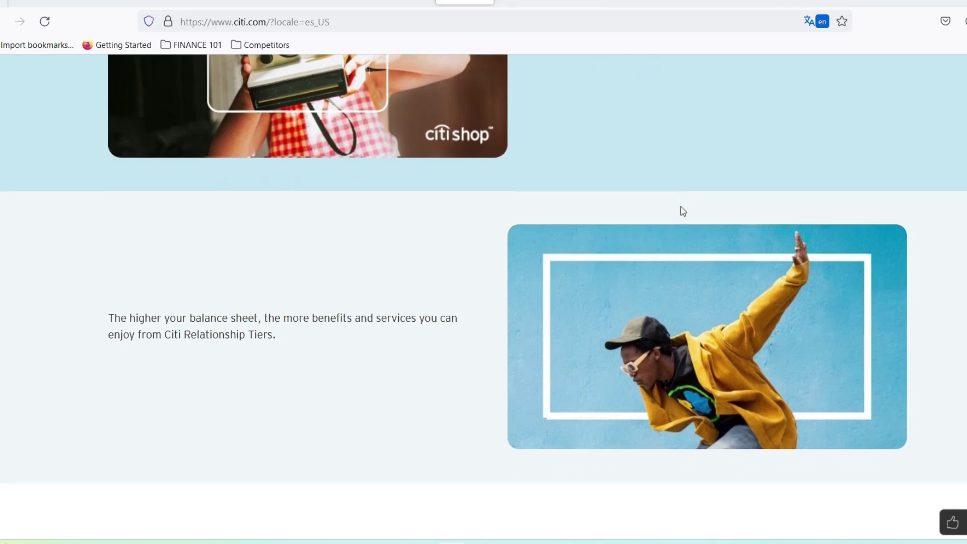
scroll(682, 211, "down", 1)
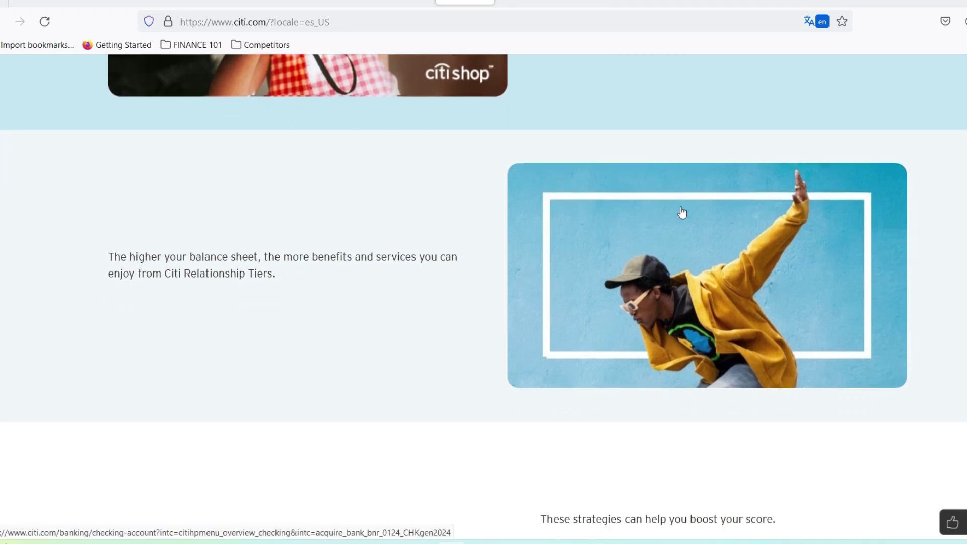
scroll(681, 211, "down", 1)
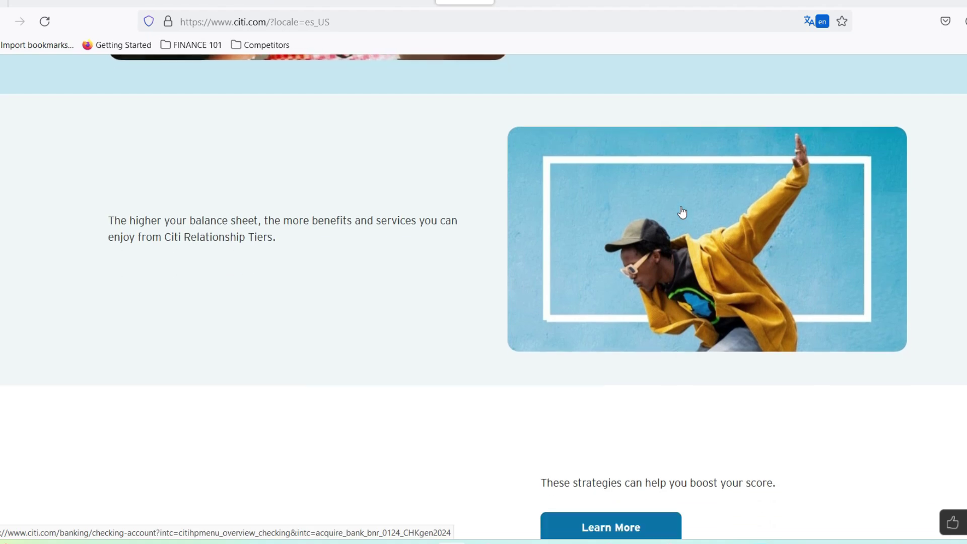
scroll(683, 210, "down", 2)
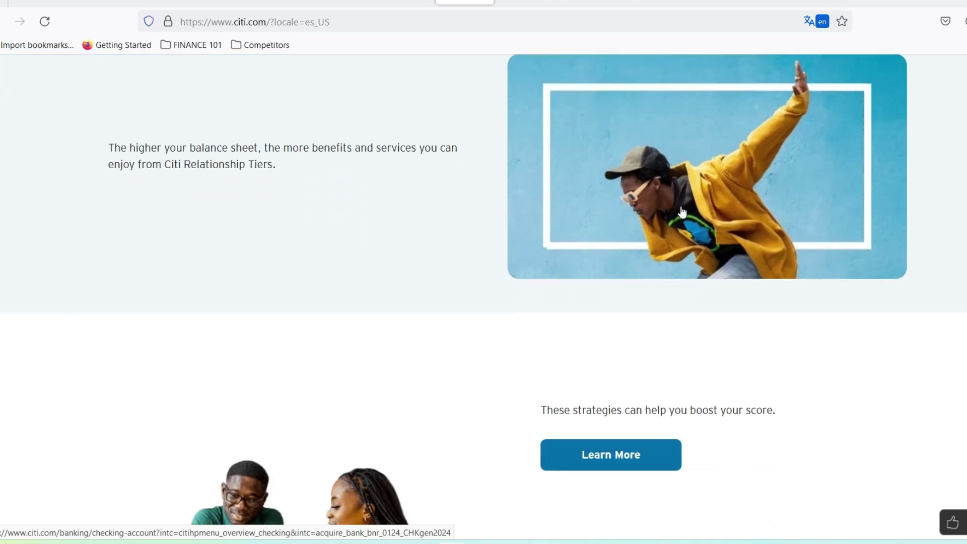
scroll(682, 210, "down", 1)
scroll(682, 211, "down", 1)
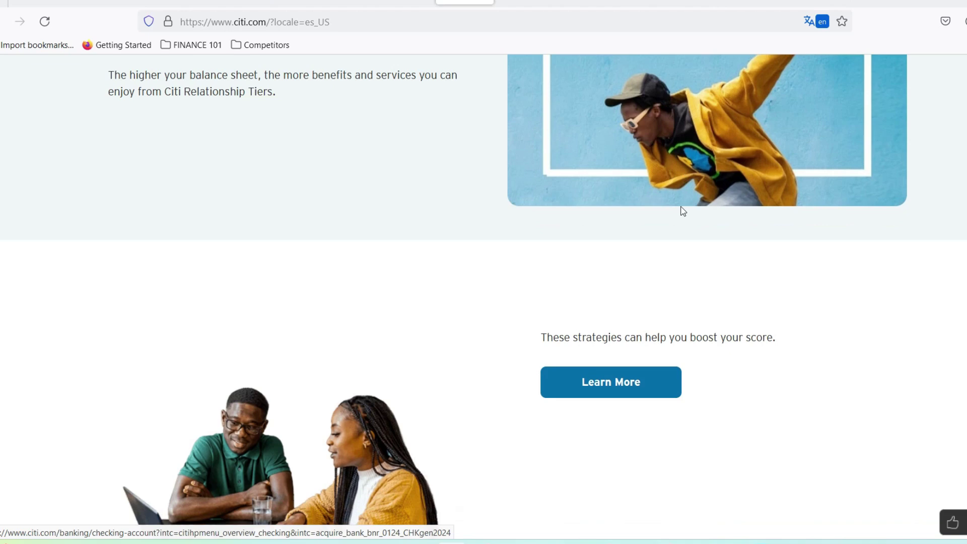
scroll(682, 211, "down", 1)
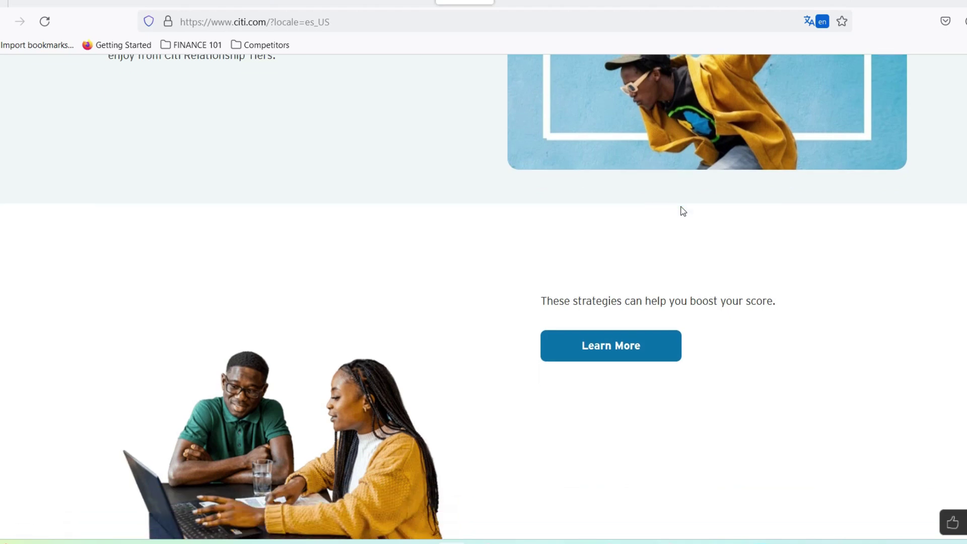
scroll(682, 210, "down", 1)
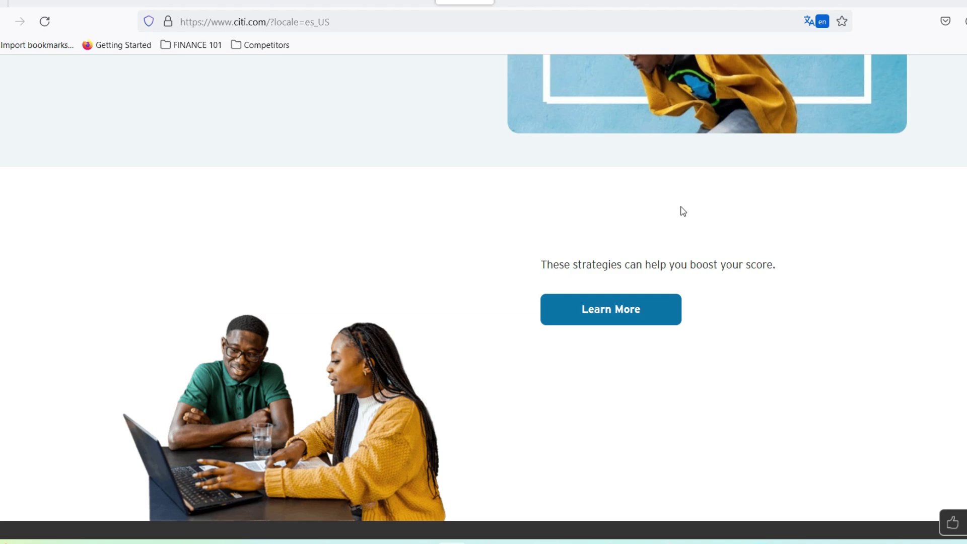
scroll(682, 211, "down", 1)
scroll(682, 212, "down", 1)
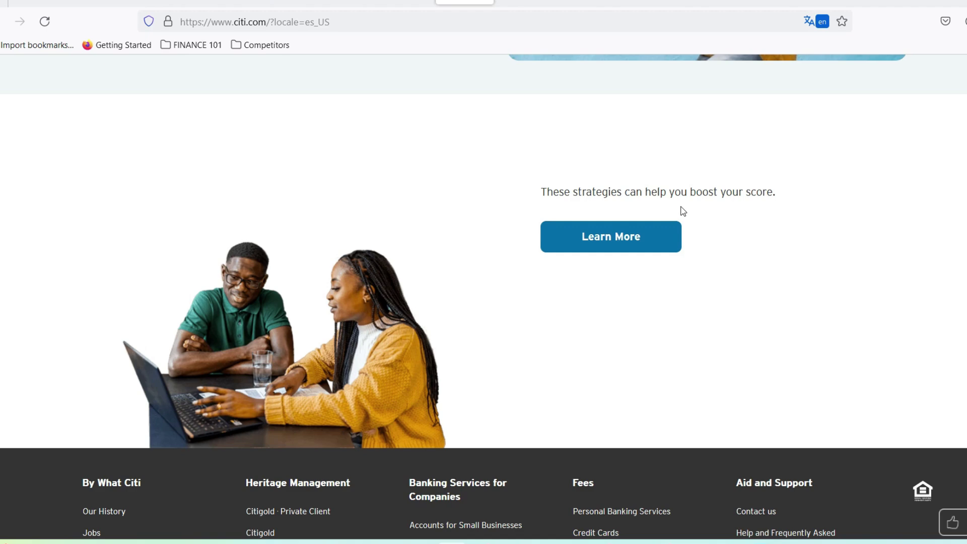
scroll(682, 211, "down", 1)
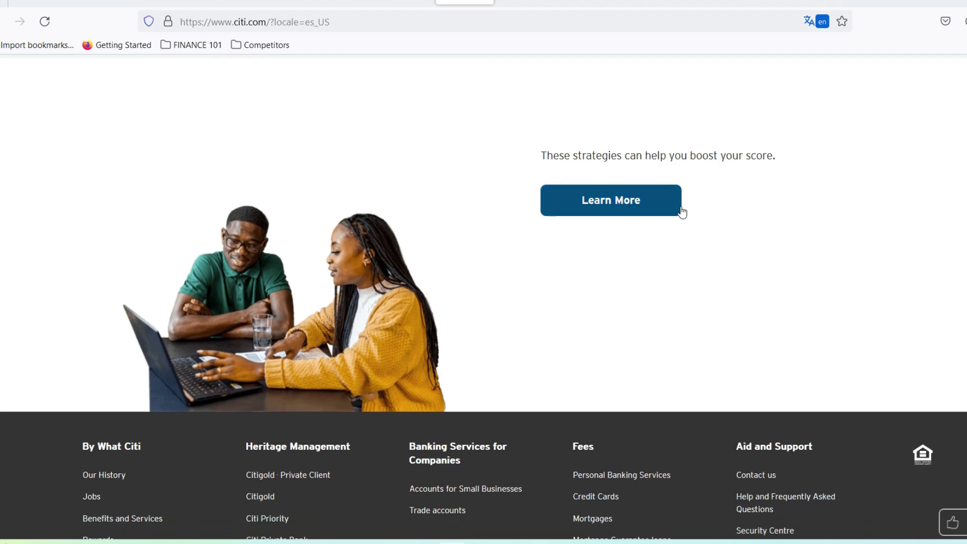
scroll(683, 211, "up", 1)
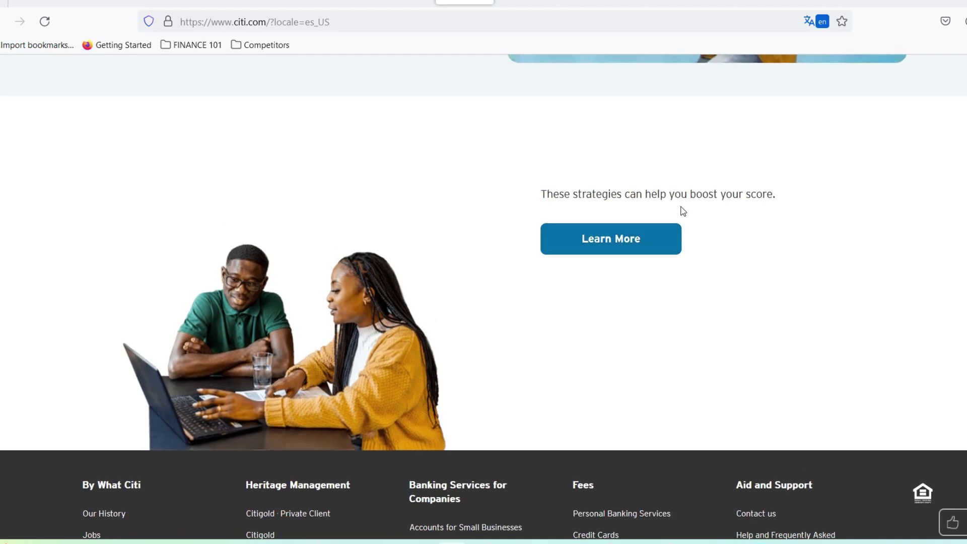
scroll(681, 212, "up", 1)
scroll(682, 212, "up", 1)
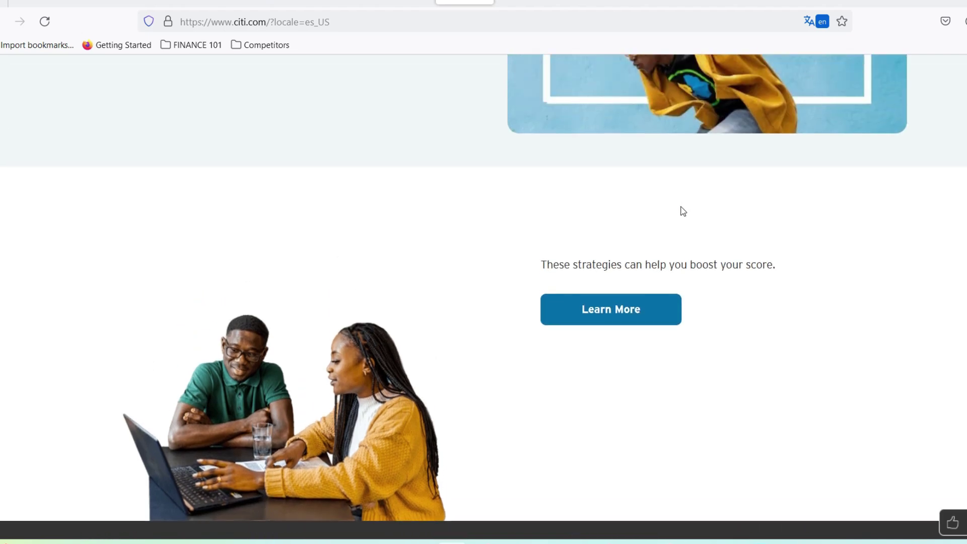
scroll(682, 212, "up", 1)
scroll(682, 212, "up", 1)
scroll(682, 211, "up", 1)
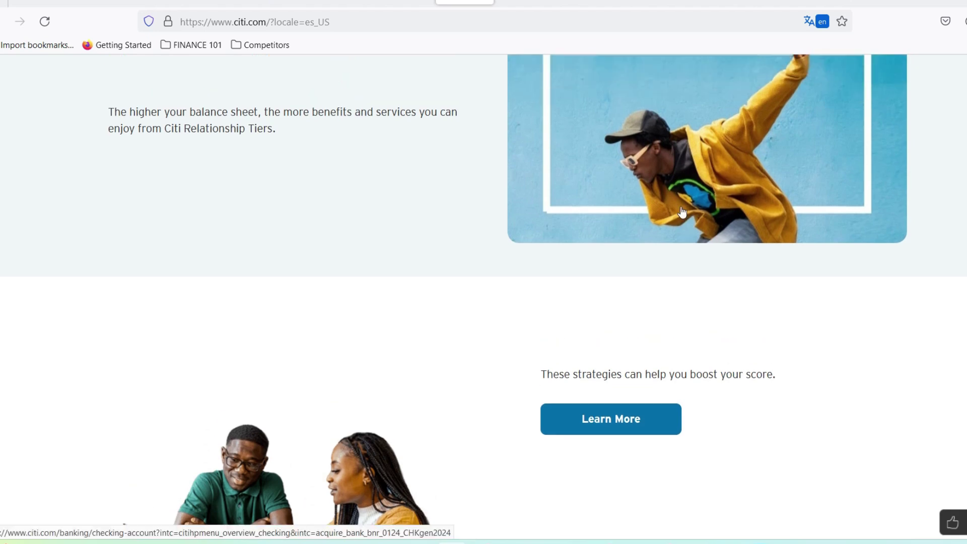
scroll(682, 212, "up", 1)
scroll(682, 212, "up", 1)
scroll(683, 212, "up", 1)
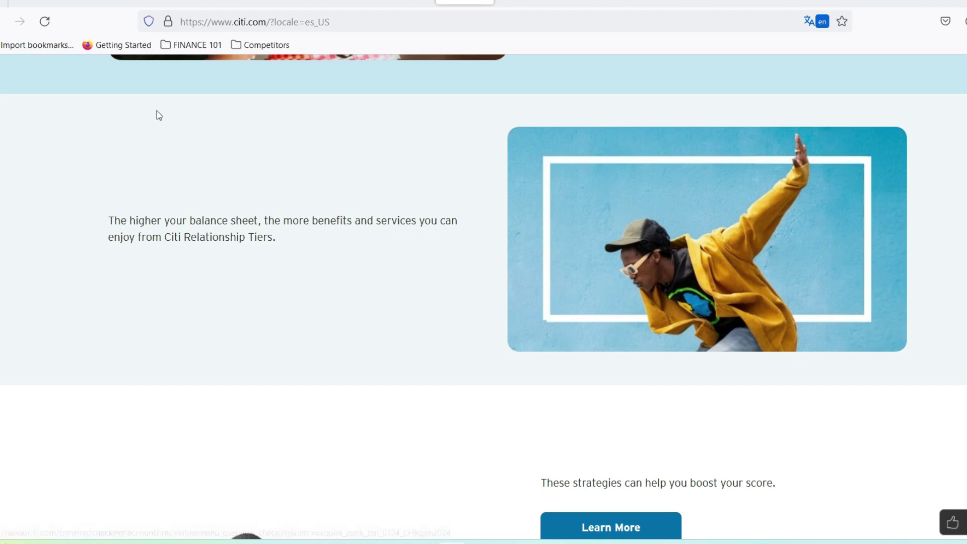
Go back to the Citi Strata Premier credit card page
left_click(20, 21)
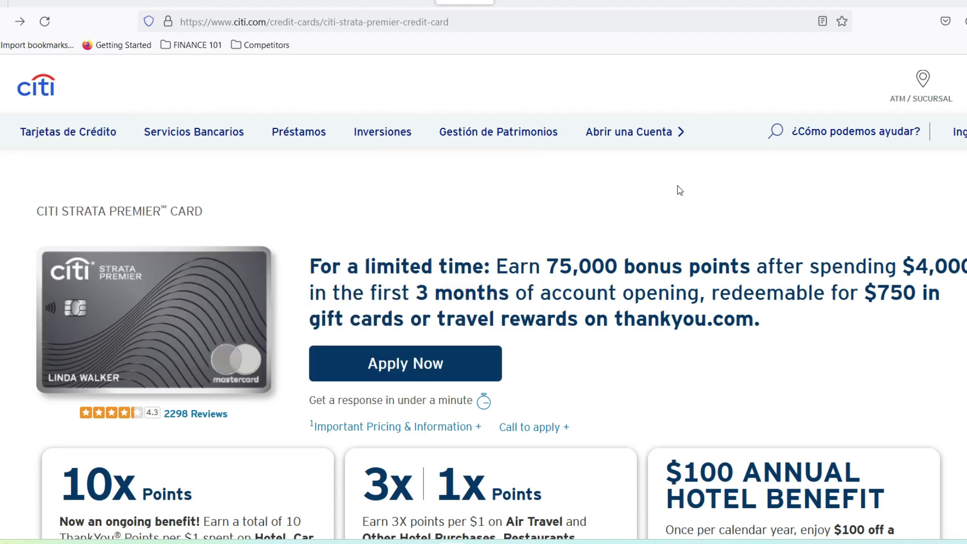
scroll(678, 186, "down", 1)
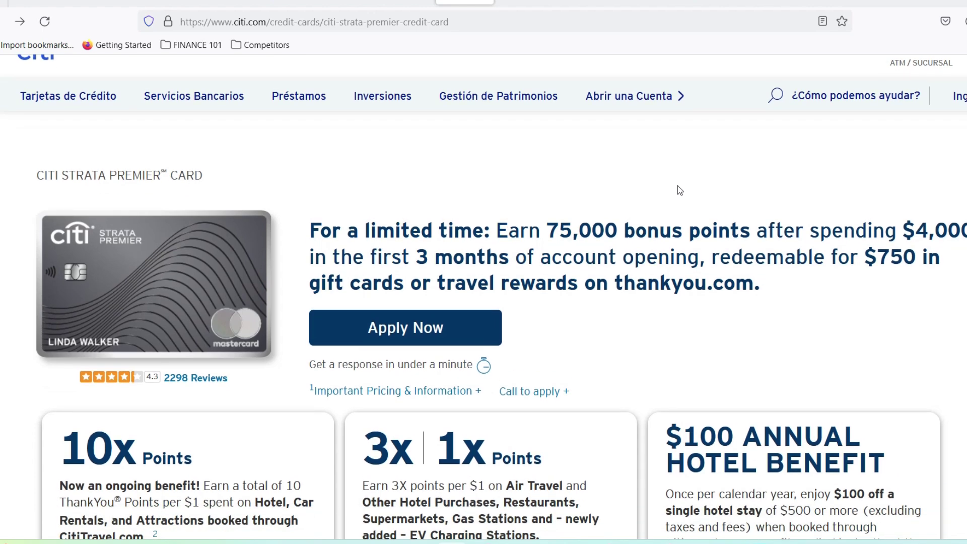
scroll(678, 185, "up", 1)
scroll(677, 184, "down", 1)
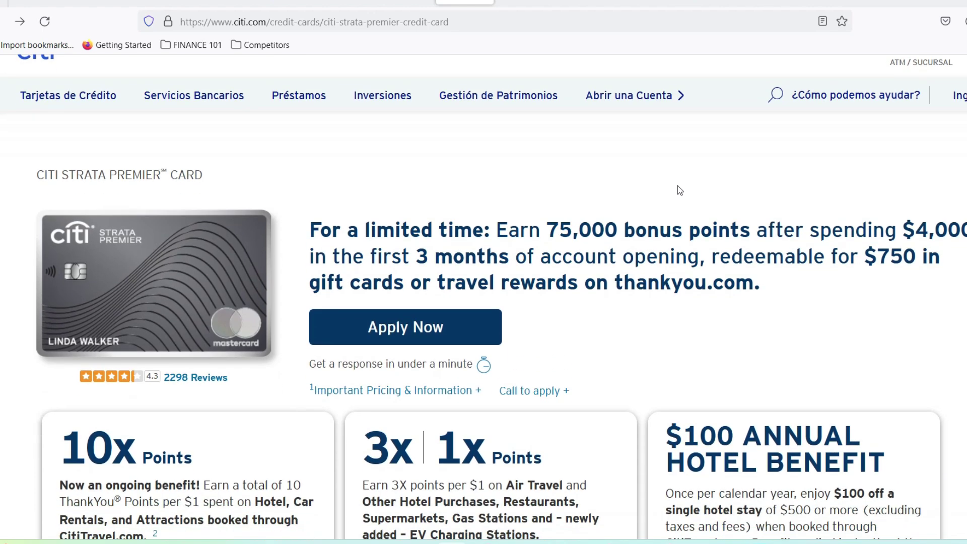
scroll(677, 185, "down", 1)
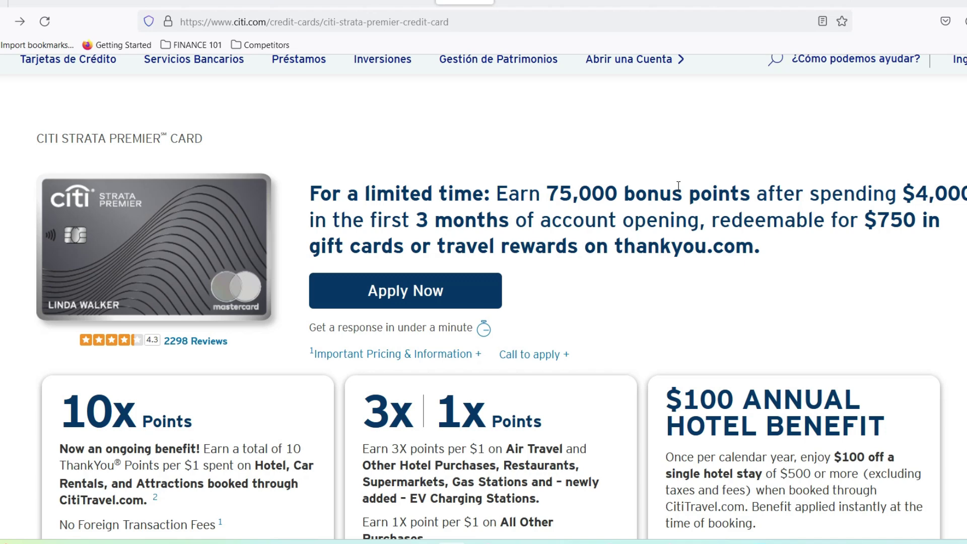
scroll(678, 185, "down", 1)
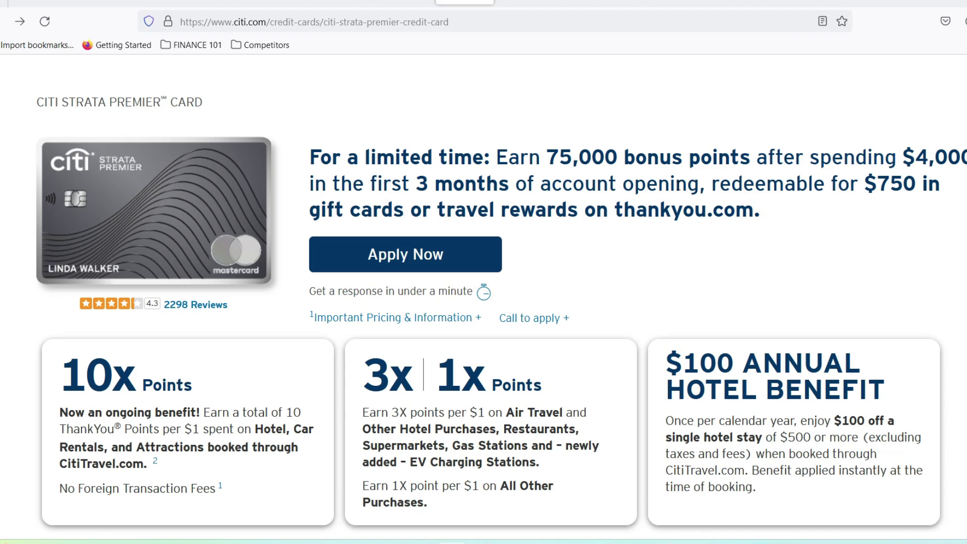
scroll(678, 185, "down", 1)
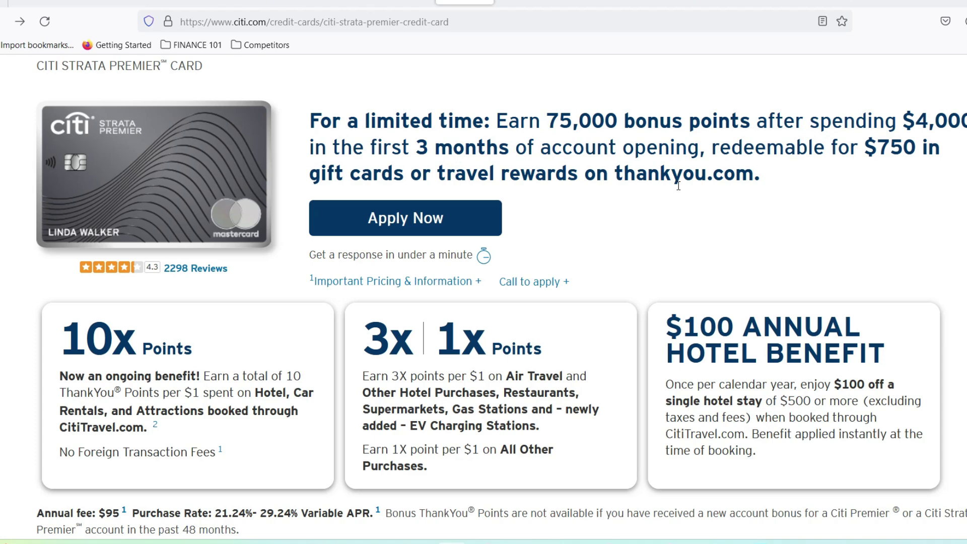
scroll(678, 187, "down", 1)
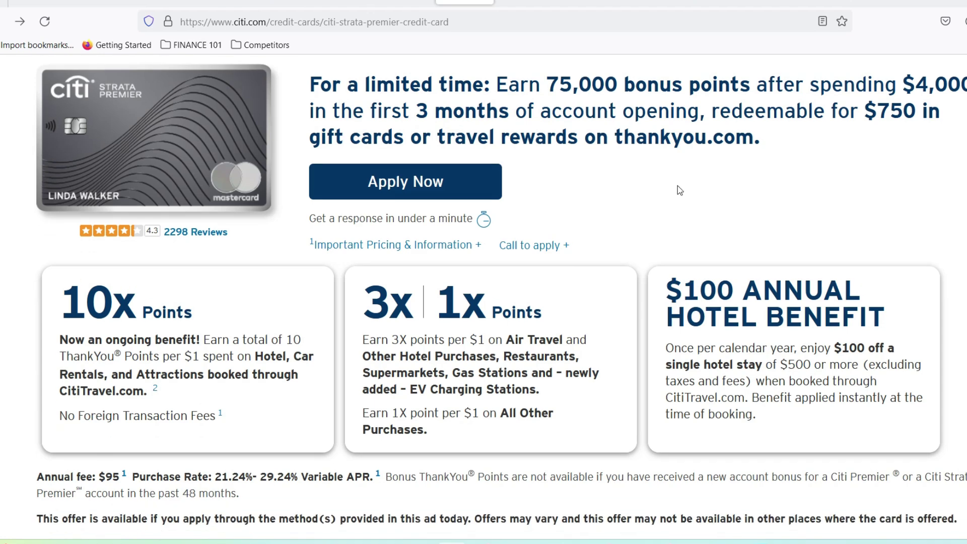
scroll(678, 185, "down", 1)
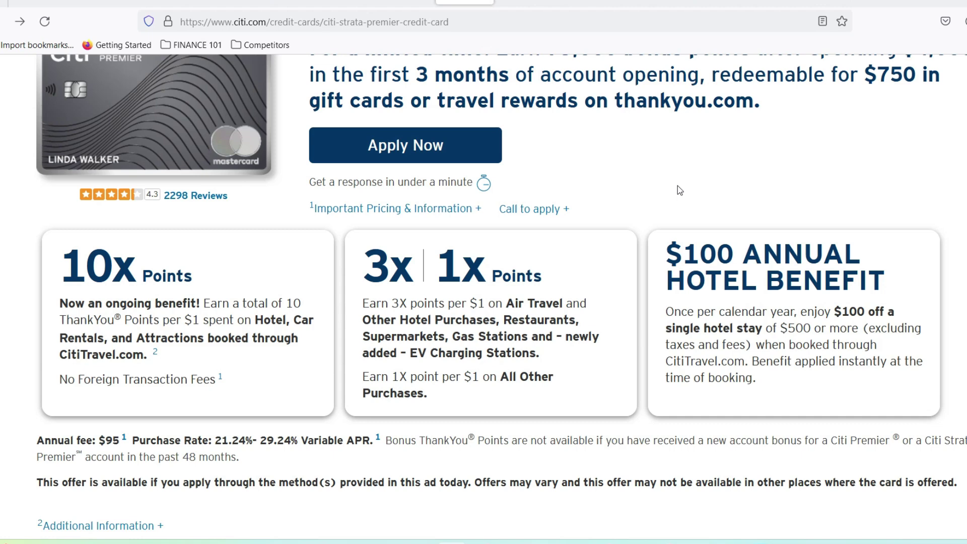
scroll(677, 185, "down", 1)
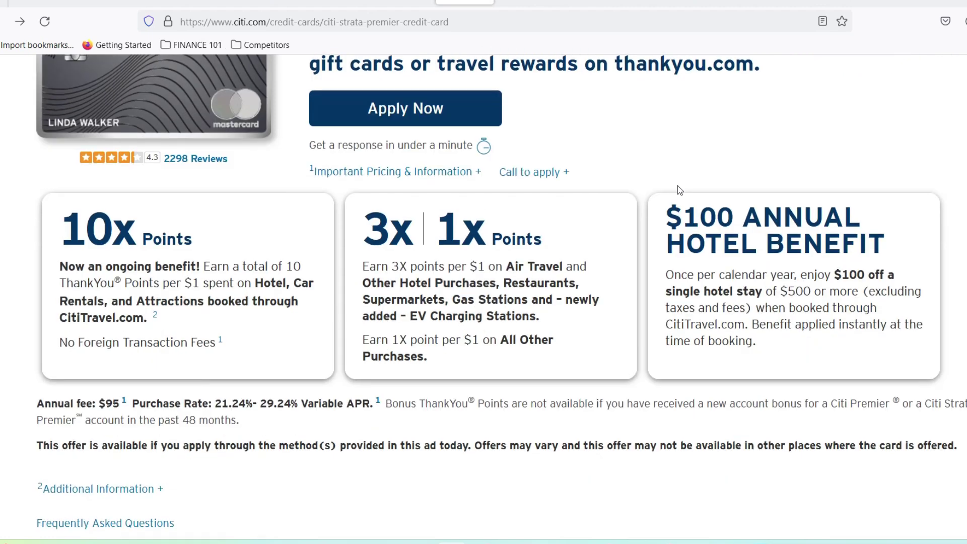
scroll(678, 185, "down", 1)
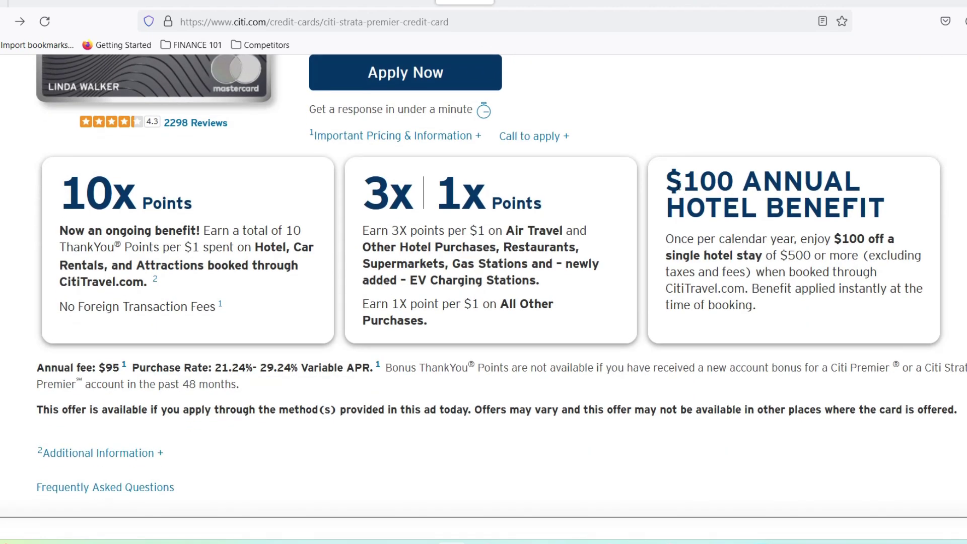
scroll(678, 186, "down", 1)
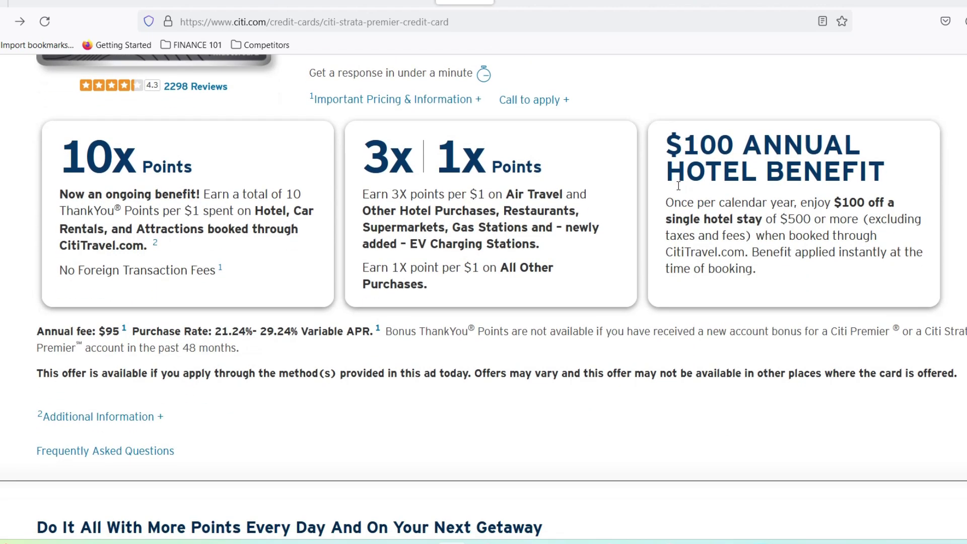
scroll(678, 186, "down", 1)
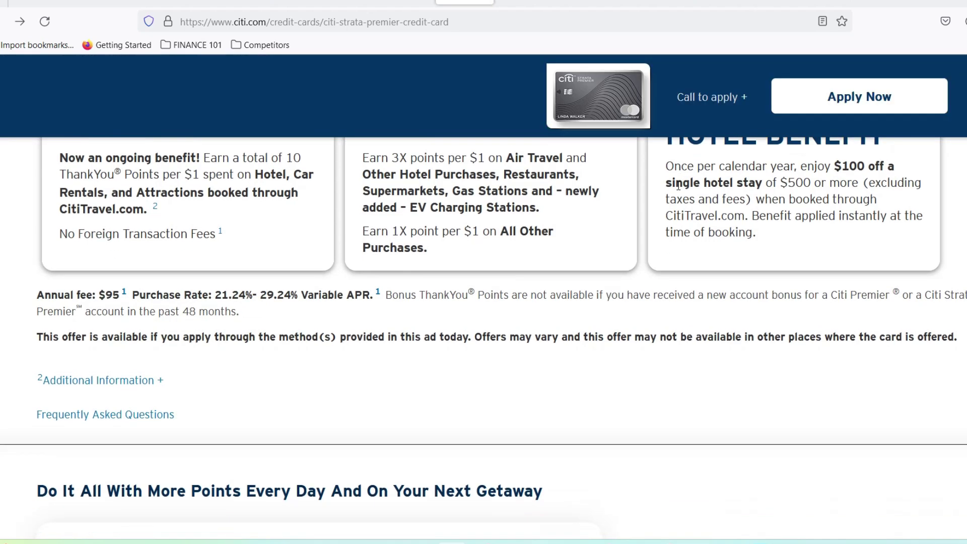
scroll(677, 186, "up", 2)
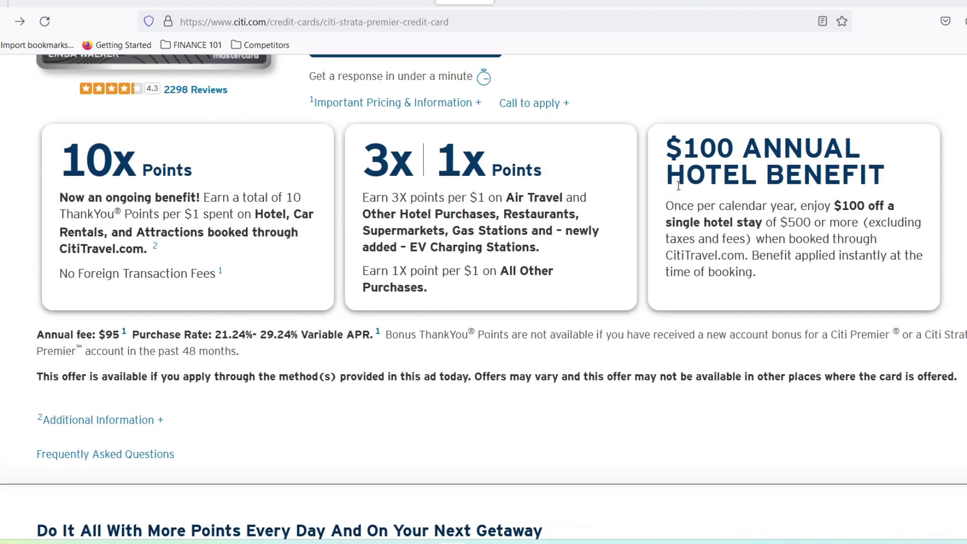
scroll(678, 186, "down", 1)
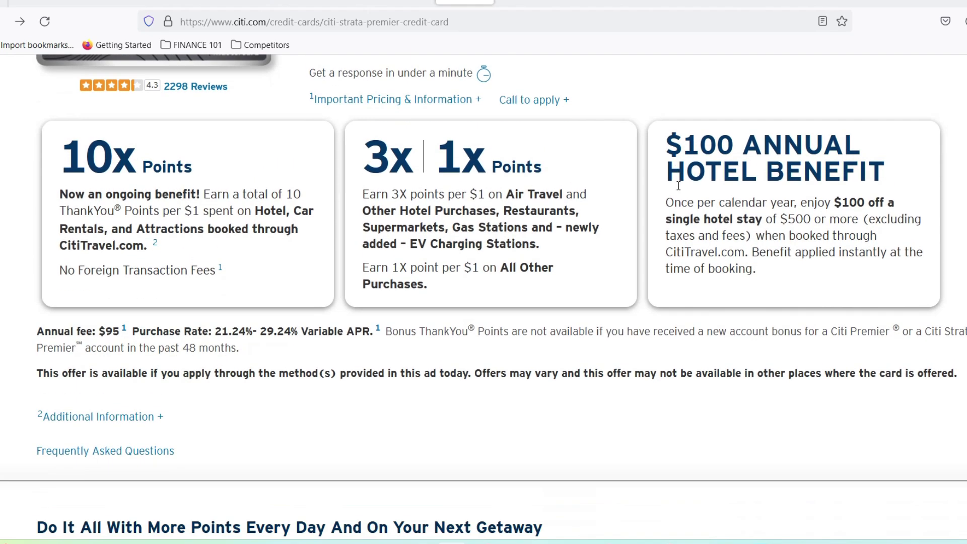
scroll(677, 186, "down", 1)
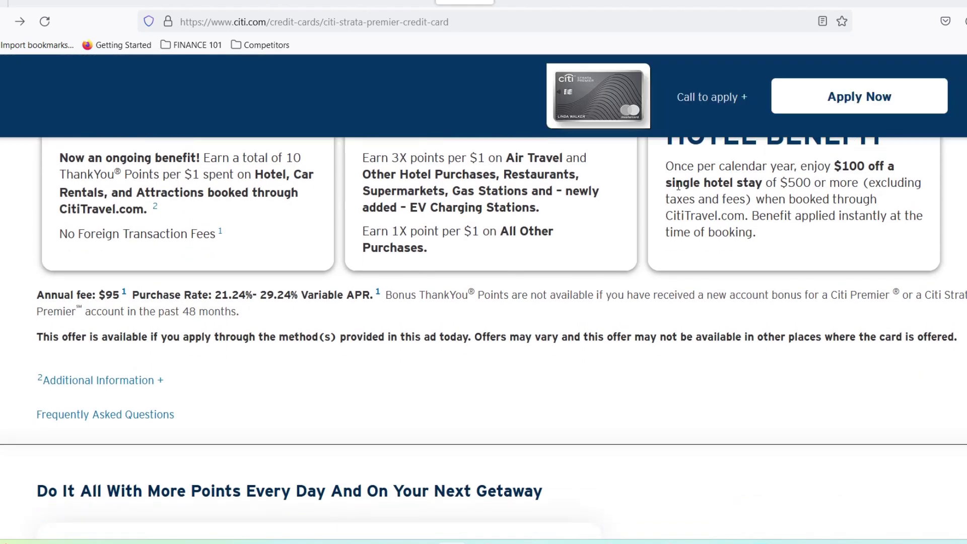